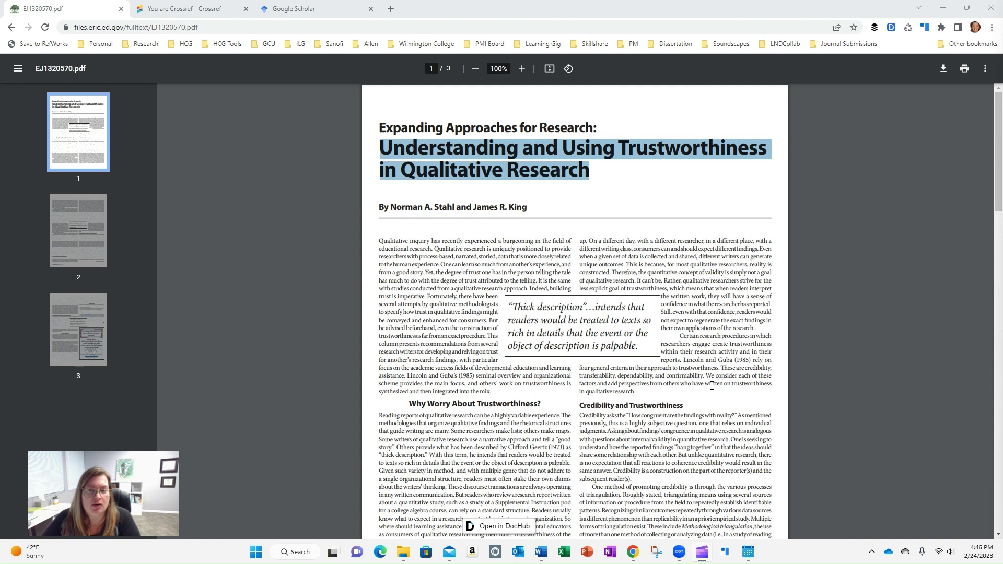
Go back to the DuckDuckGo results for 'how to write trustworthiness of the study' and find the ERIC PDF hit
click(12, 27)
scroll(342, 204, up, 1)
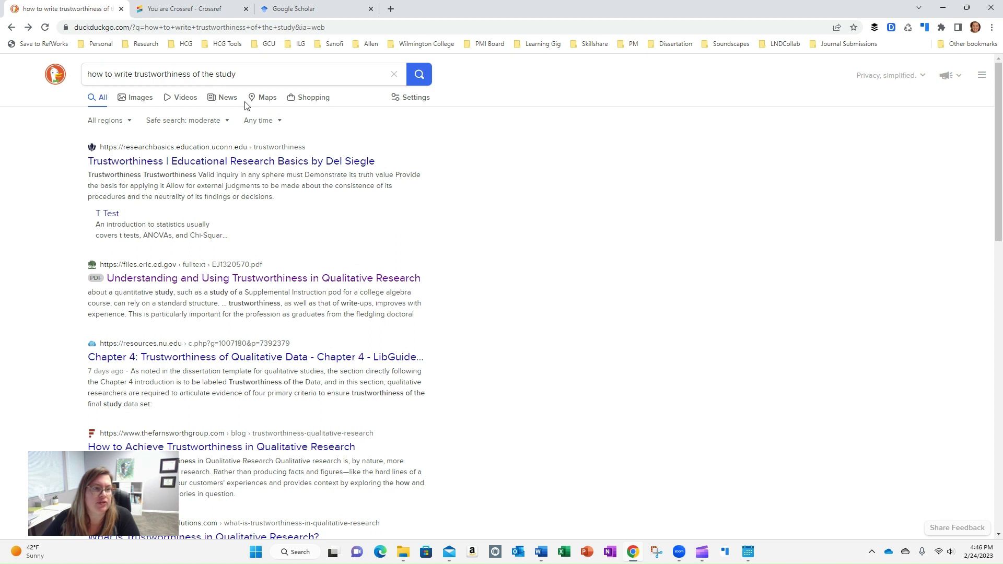
scroll(183, 235, down, 1)
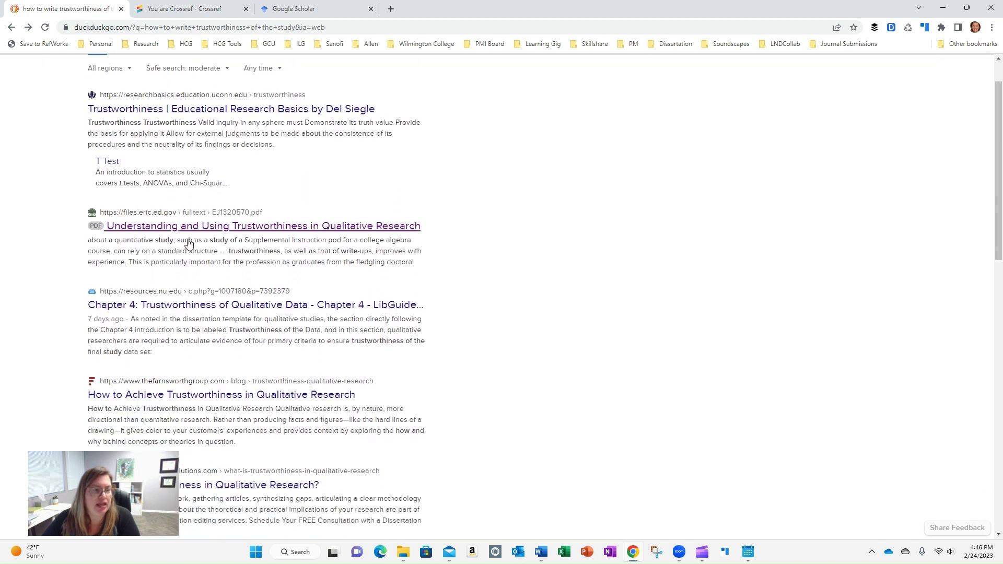
Open the ERIC PDF 'Understanding and Using Trustworthiness in Qualitative Research', read all three pages, and return to page 1
click(338, 230)
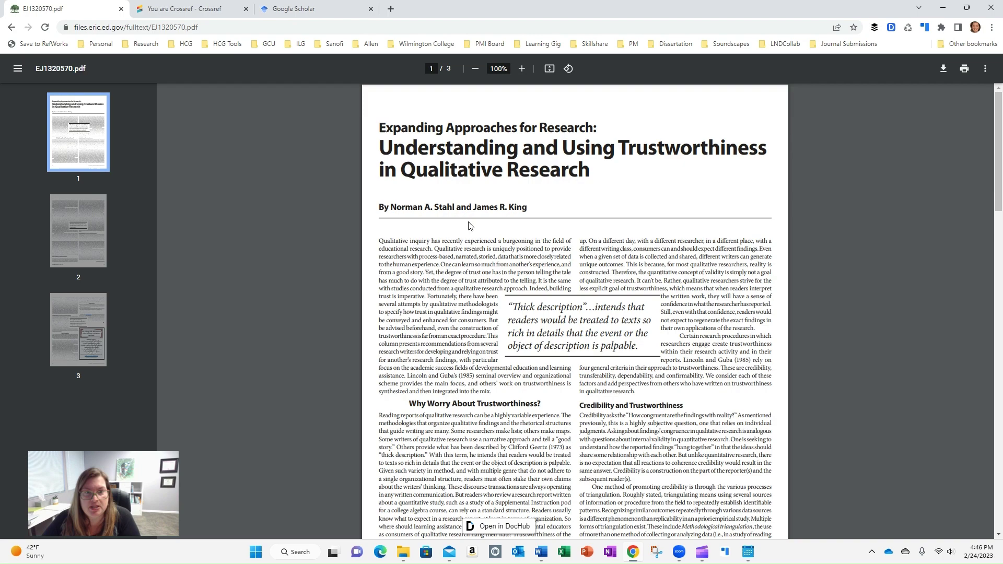
scroll(477, 231, down, 1)
scroll(476, 231, down, 7)
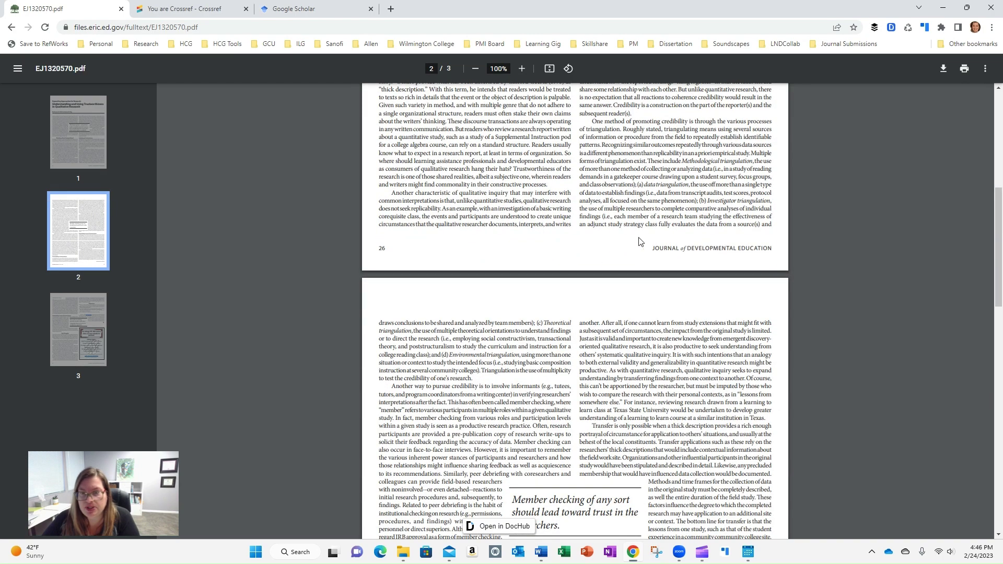
scroll(641, 241, down, 8)
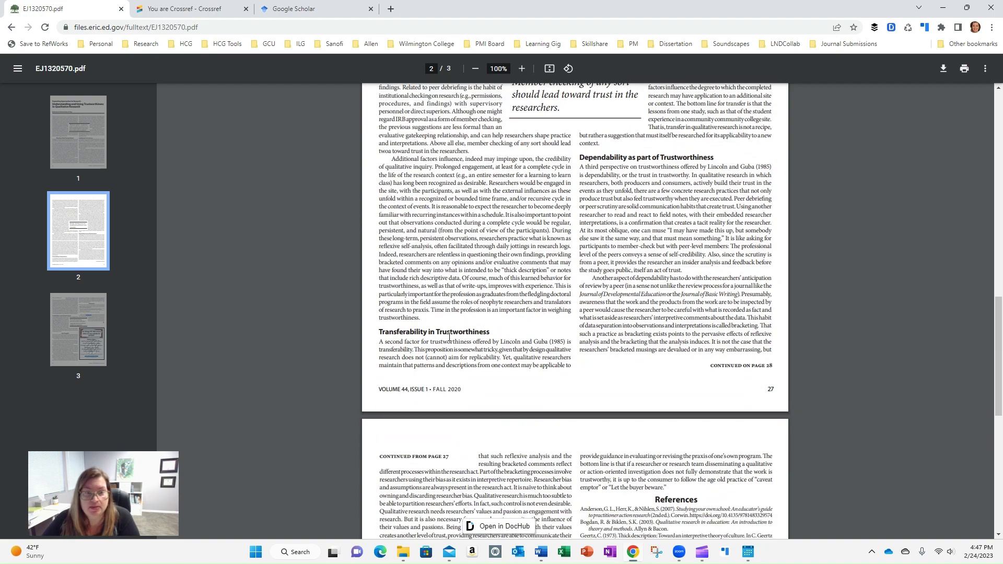
scroll(631, 296, up, 9)
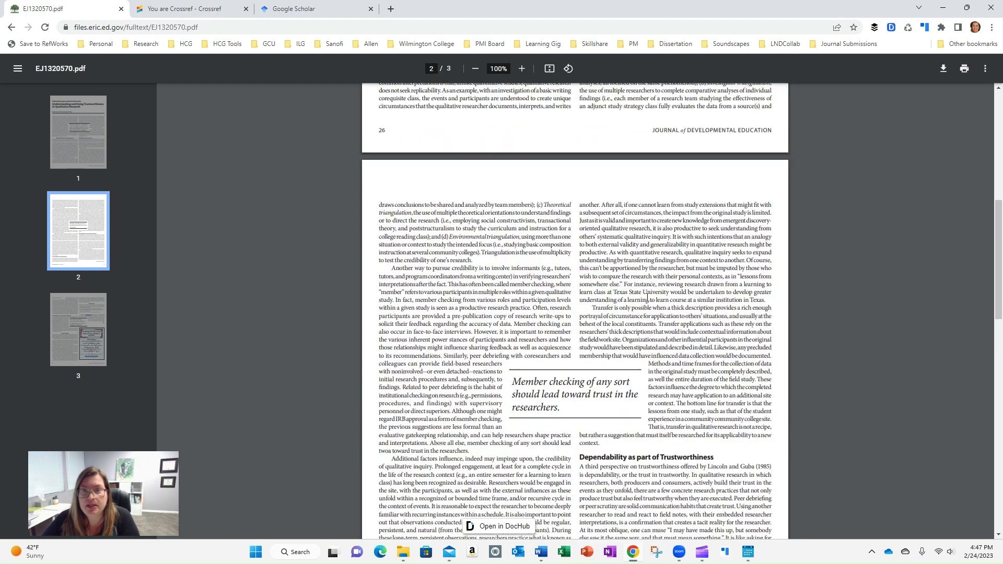
scroll(641, 295, up, 1)
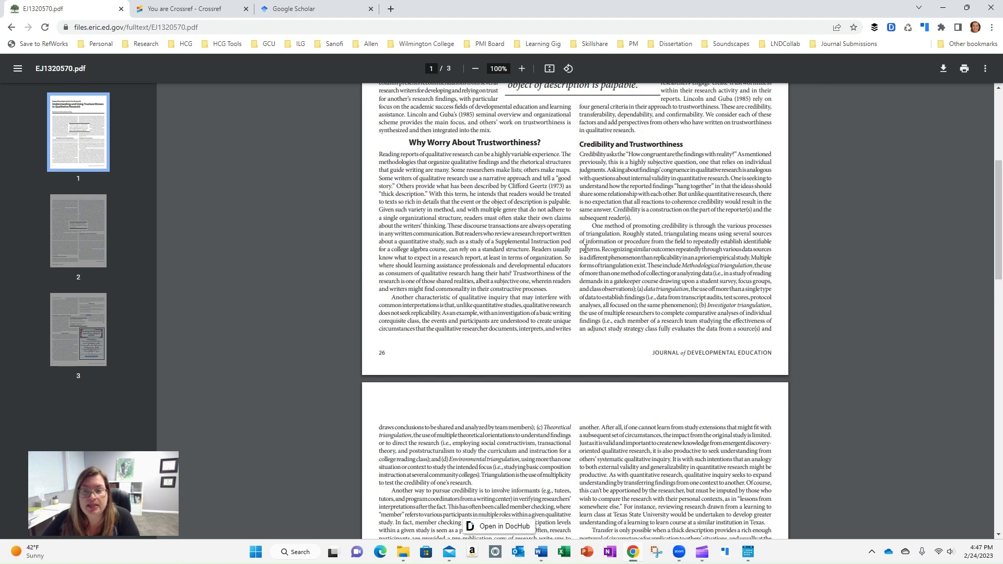
scroll(586, 249, down, 6)
scroll(464, 293, down, 10)
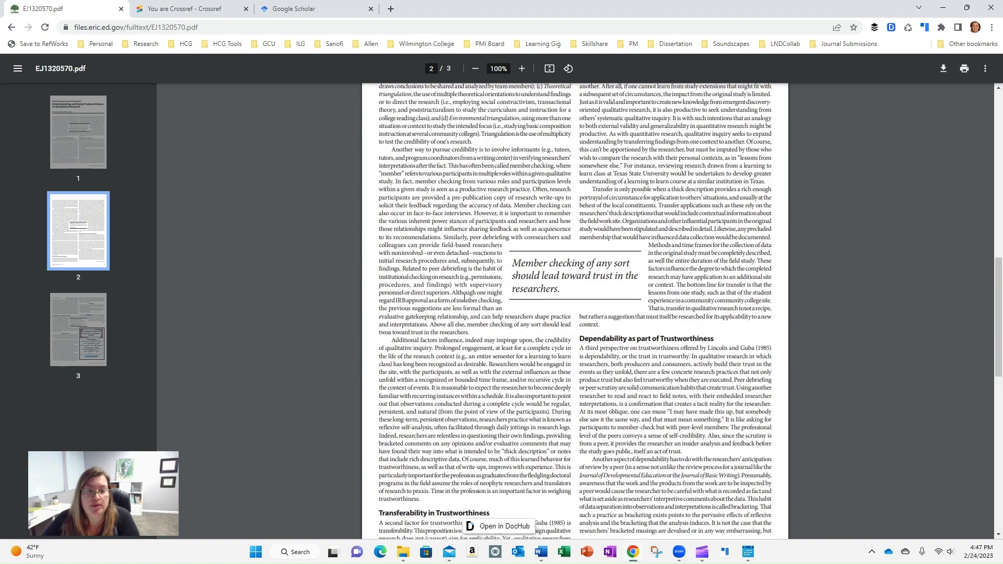
scroll(506, 302, down, 3)
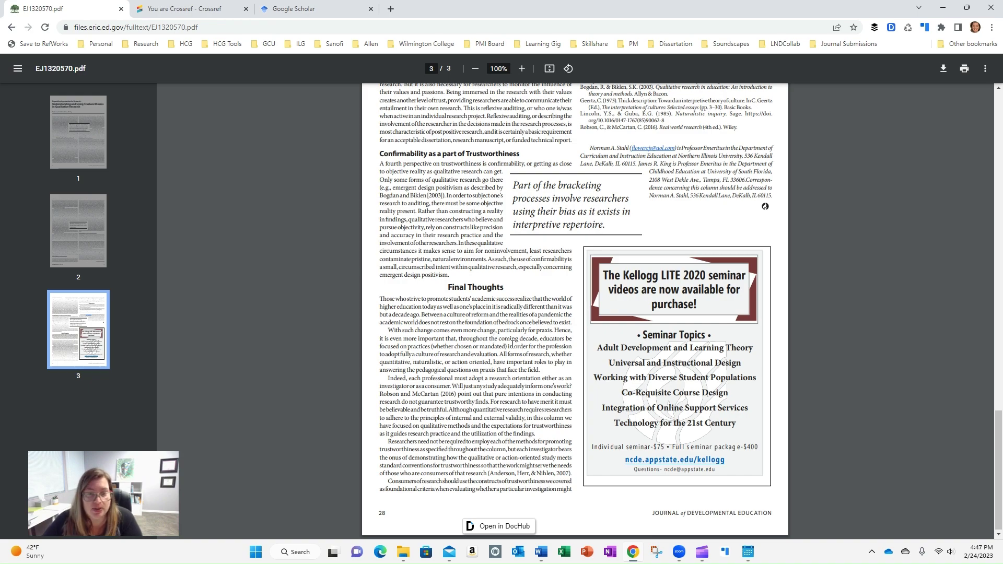
scroll(516, 343, up, 8)
scroll(512, 344, up, 10)
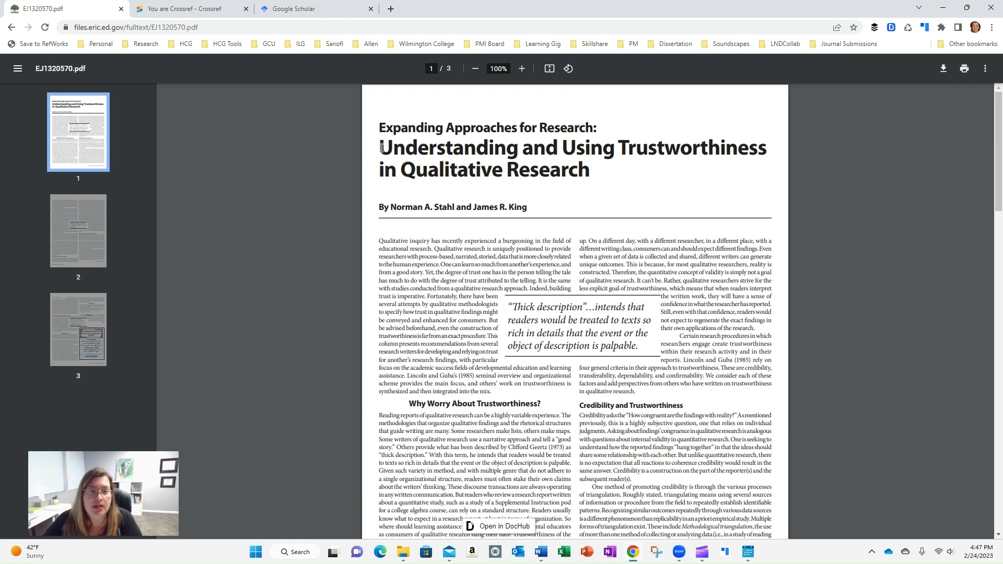
Copy the article title from the PDF and run it as a Crossref metadata search
drag(380, 147, 589, 175)
key(ctrl+c)
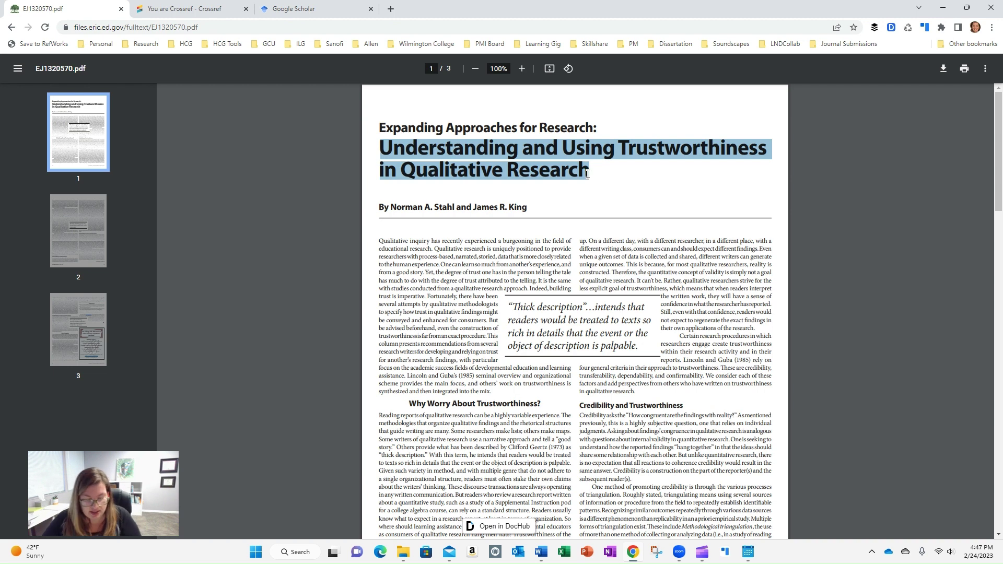
click(195, 12)
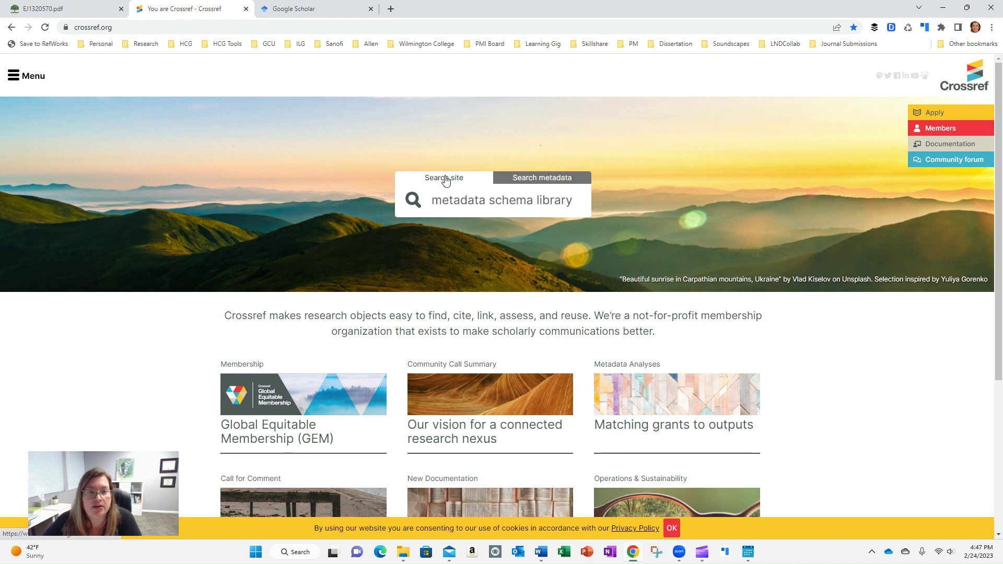
click(530, 181)
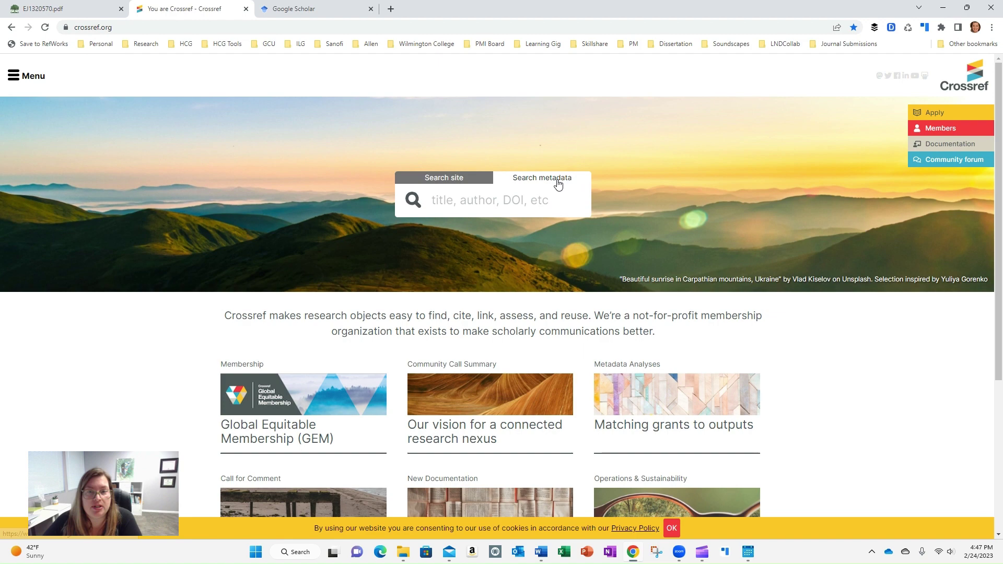
click(434, 200)
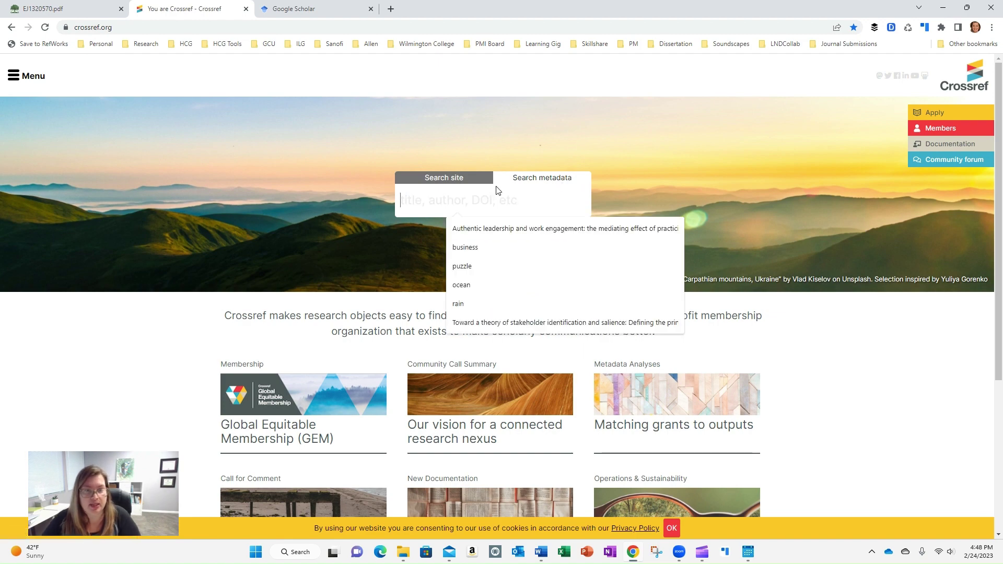
key(ctrl+v)
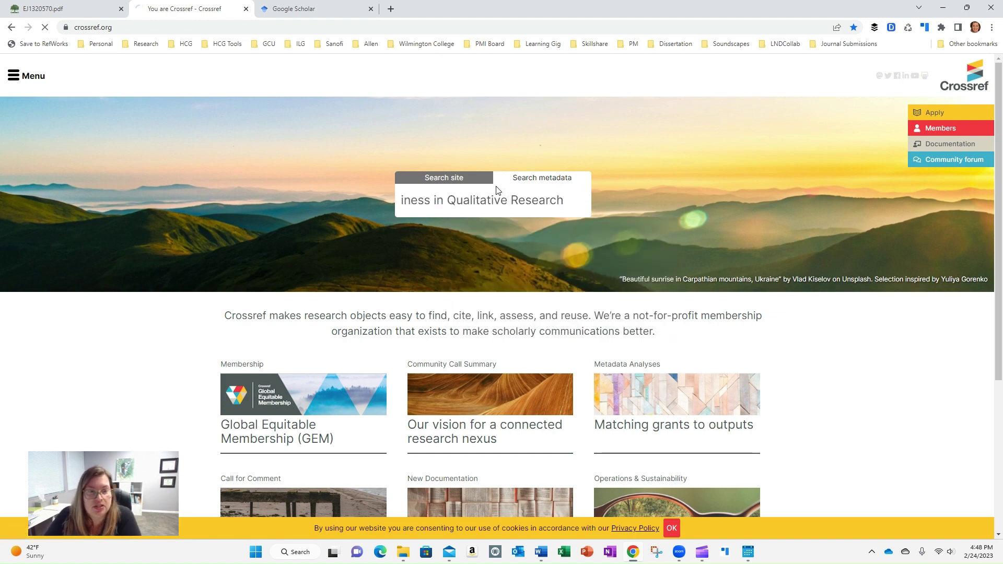
key(Return)
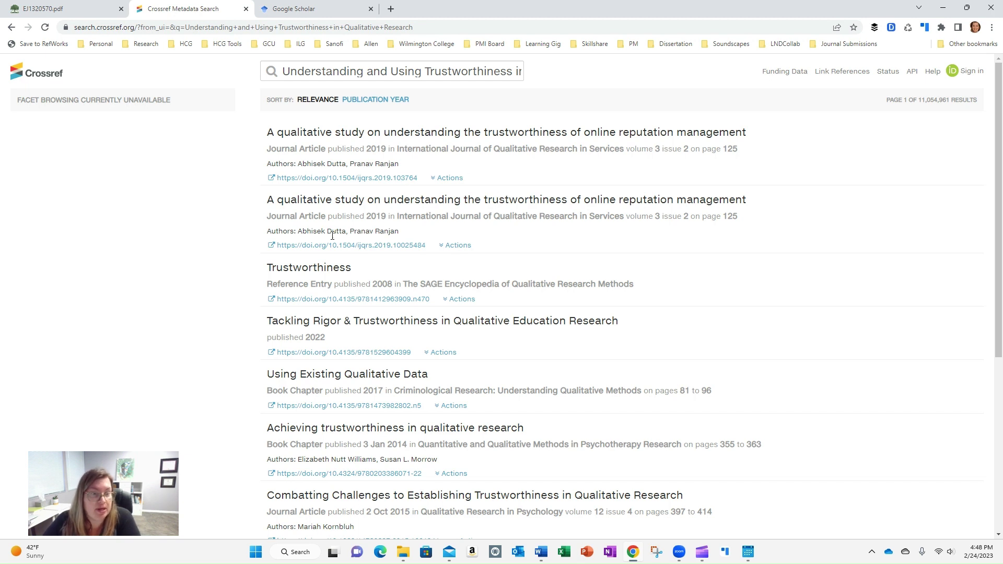
Open the Cite window for the top Crossref hit, an online reputation management study
scroll(237, 371, down, 1)
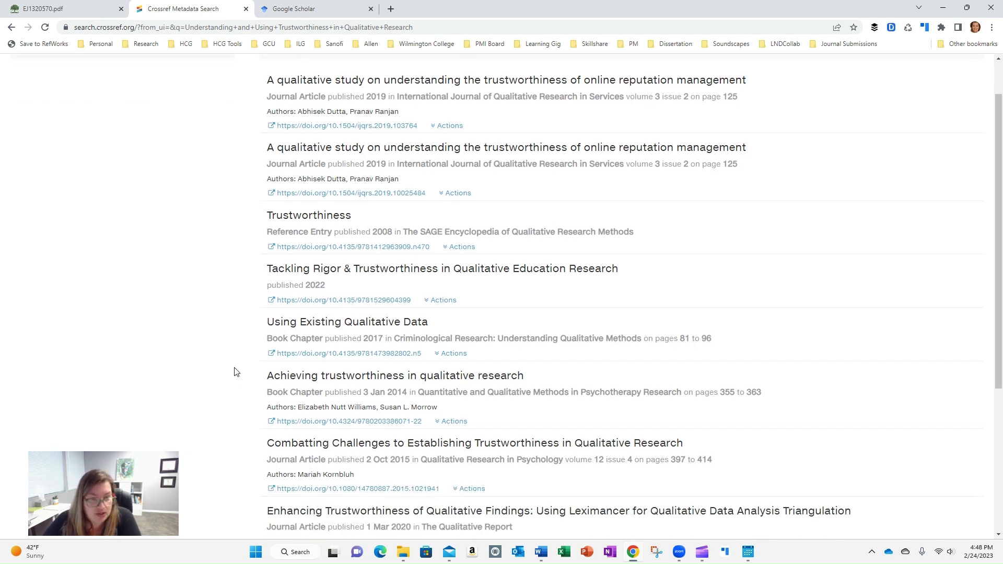
scroll(261, 389, down, 3)
scroll(269, 397, down, 2)
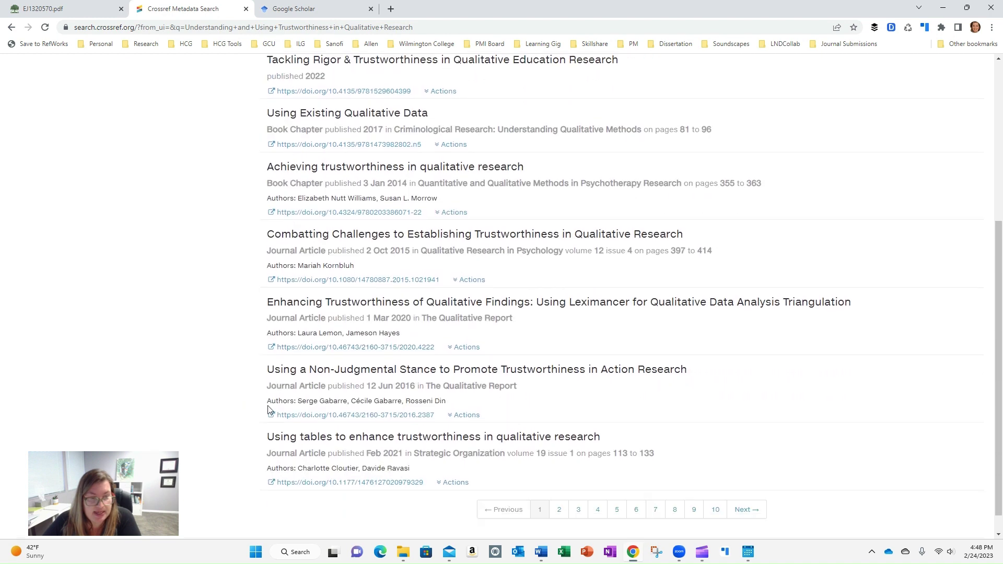
scroll(317, 297, up, 5)
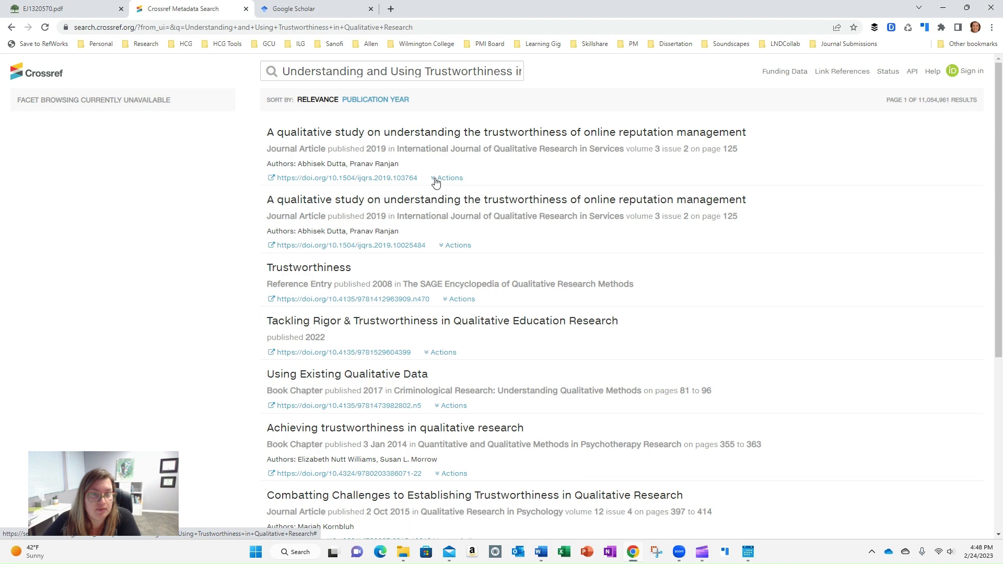
click(439, 179)
click(457, 193)
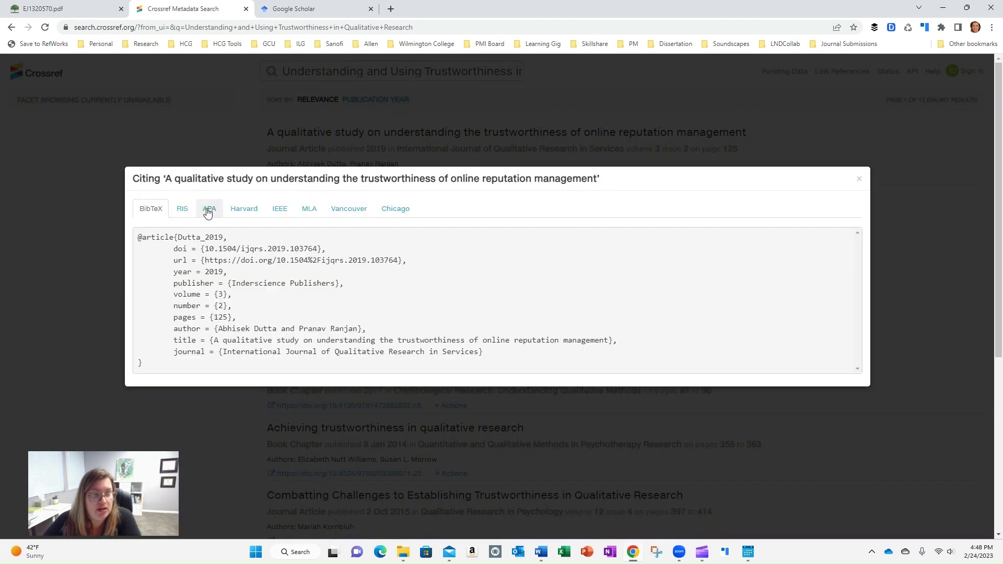
View its APA citation, select the DOI link, and close the citation window
click(209, 210)
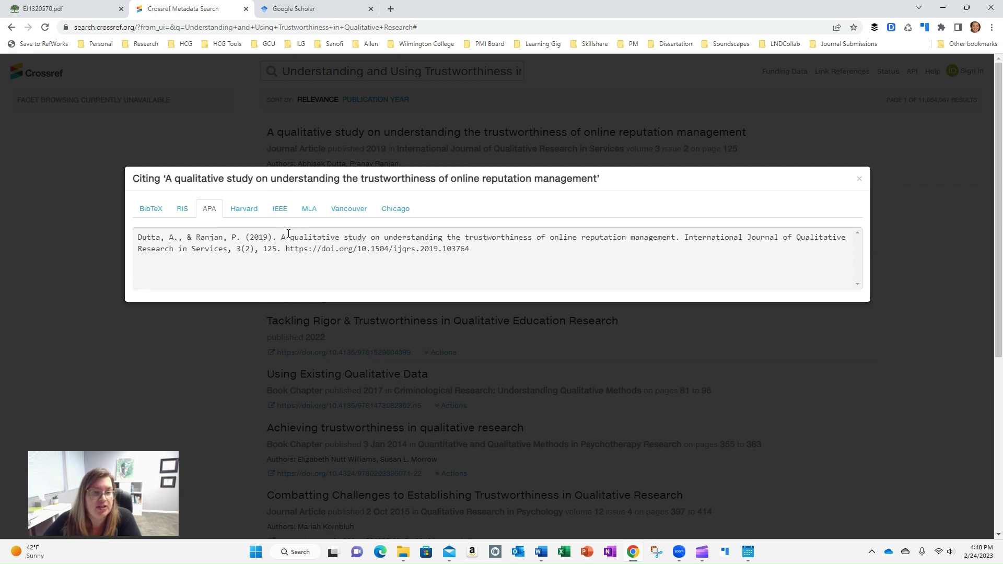
drag(285, 249, 470, 249)
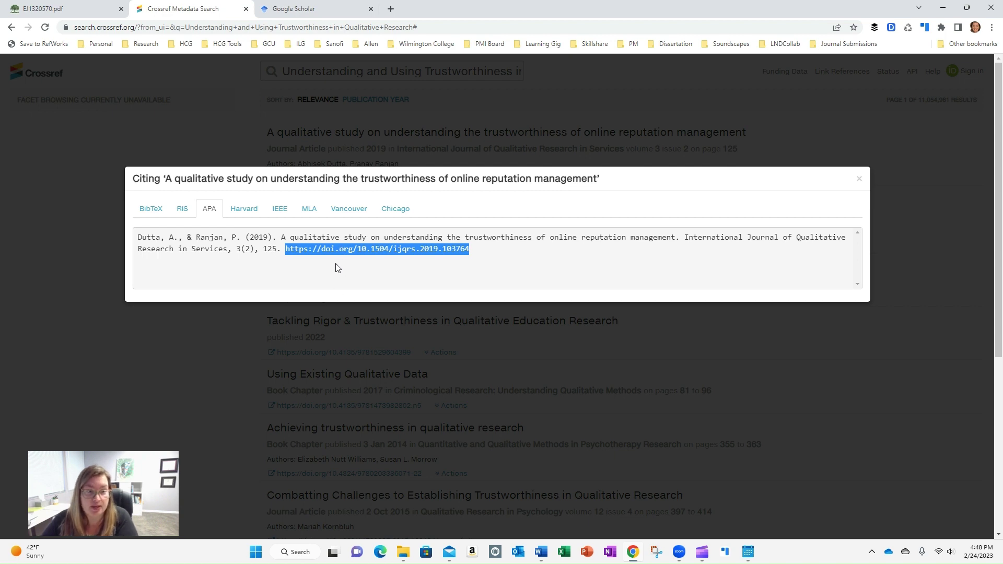
triple_click(859, 178)
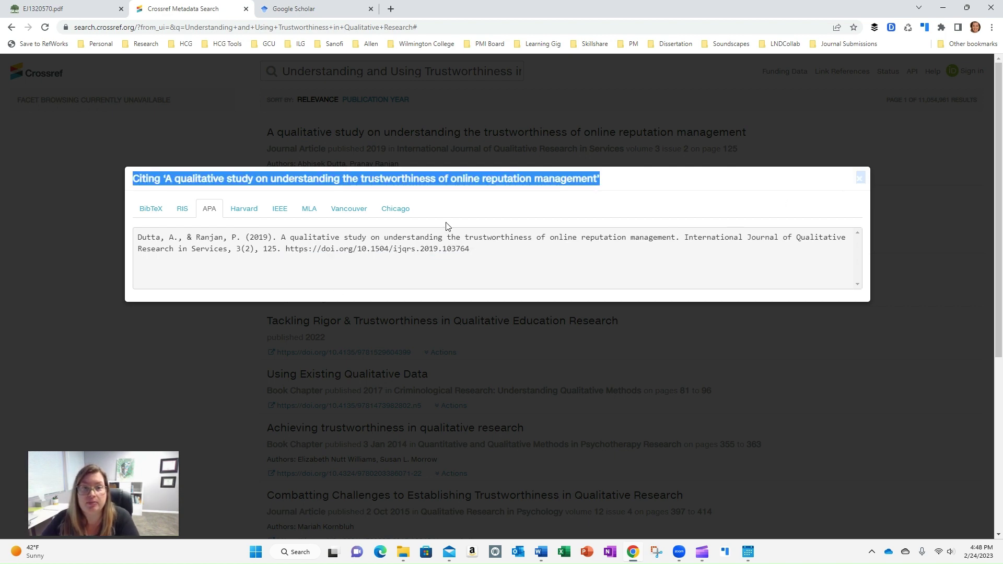
click(859, 179)
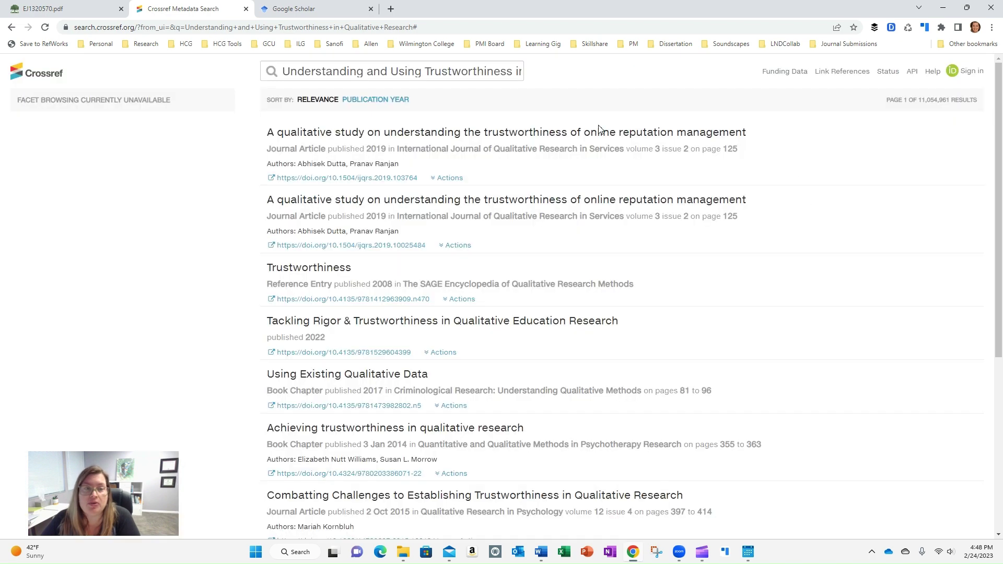
Search Google Scholar for the pasted title 'Understanding and Using Trustworthiness in Qualitative Research'
click(295, 10)
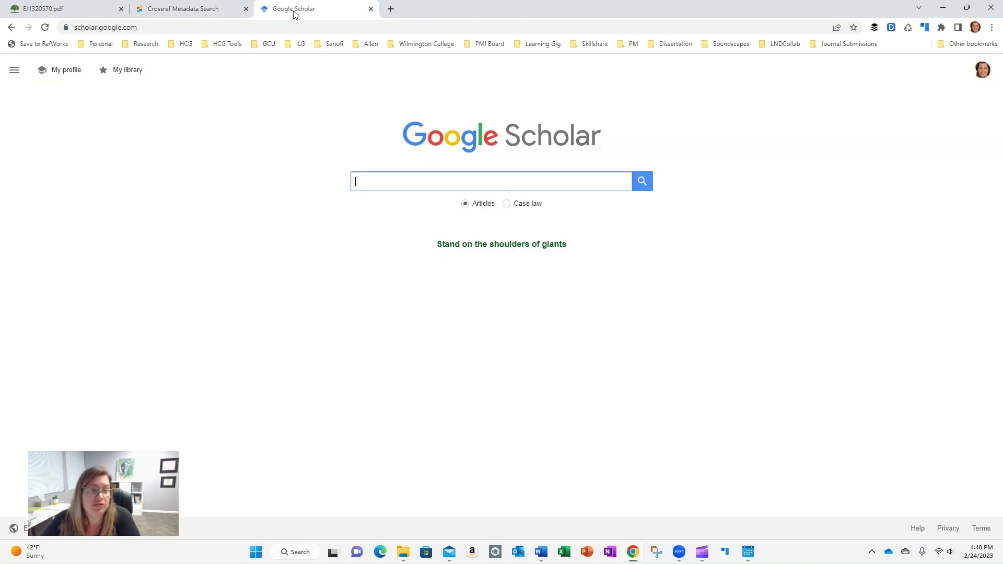
click(387, 184)
key(ctrl+v)
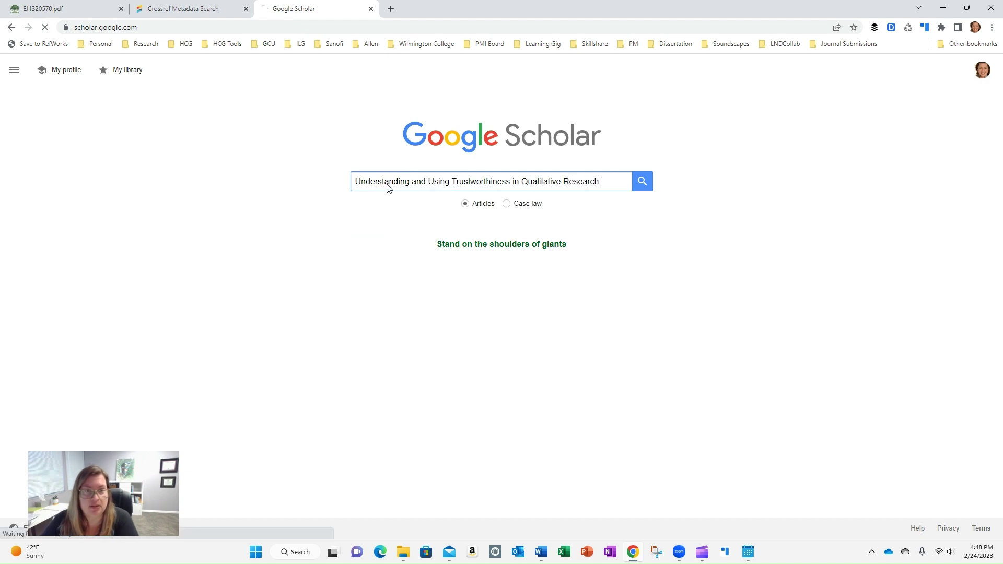
key(Return)
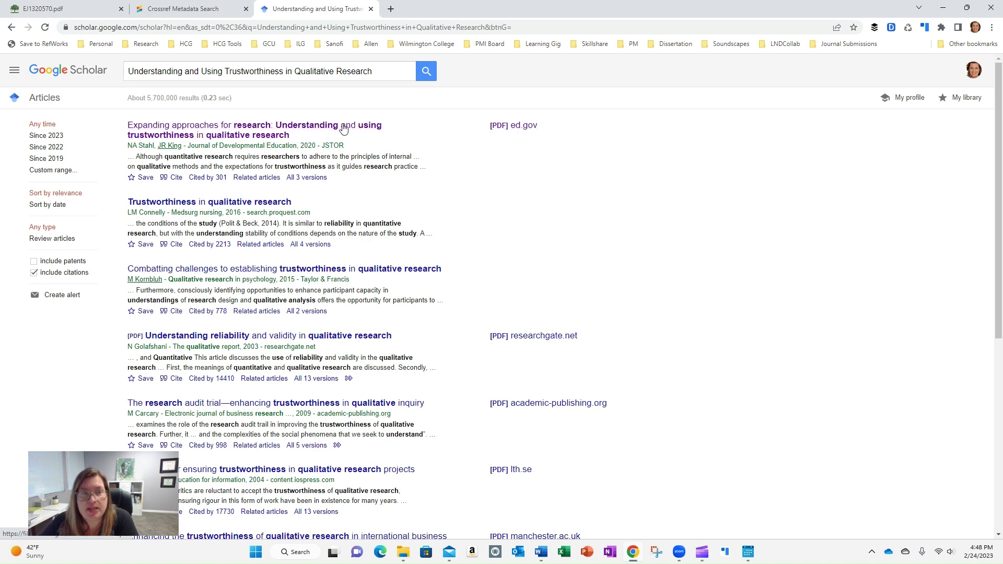
Open the JSTOR page for 'Expanding Approaches for Research', select its stable URL, and copy its APA citation
click(320, 130)
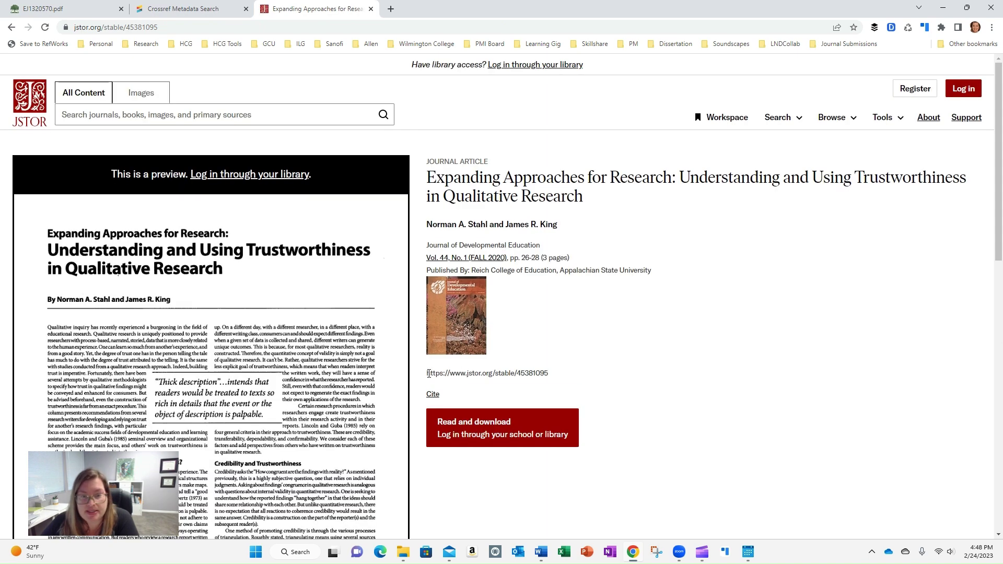
drag(429, 373, 548, 373)
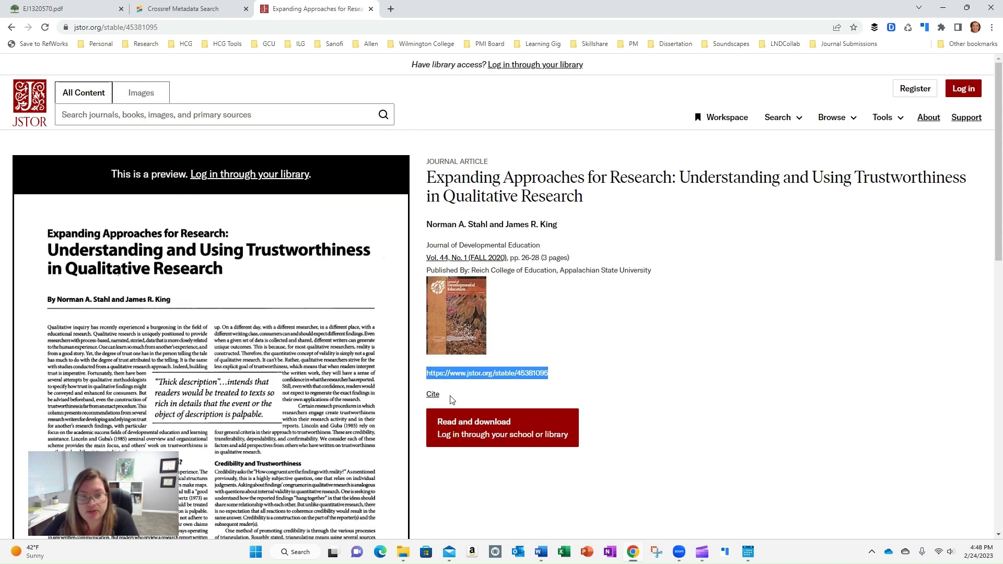
click(433, 394)
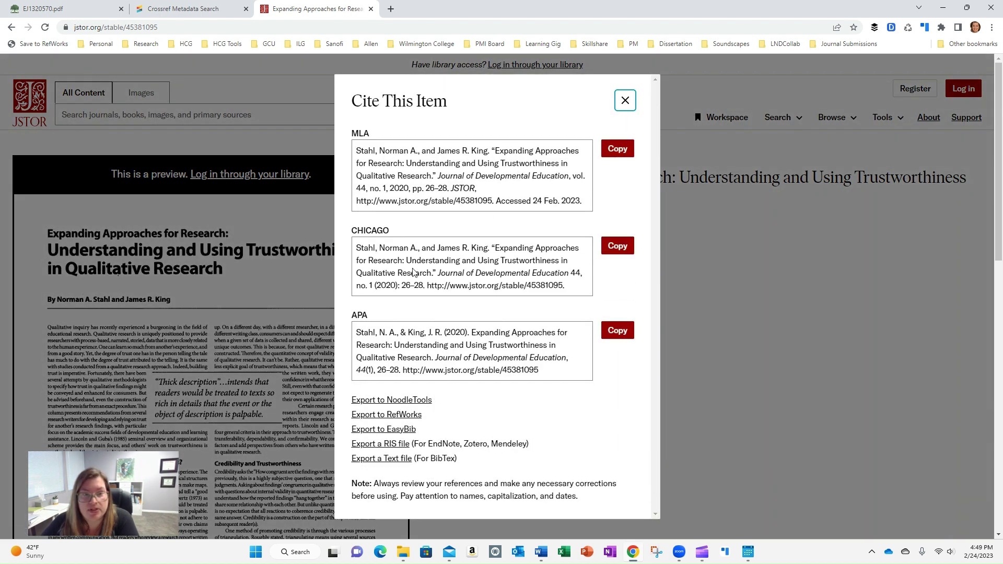
scroll(370, 333, down, 1)
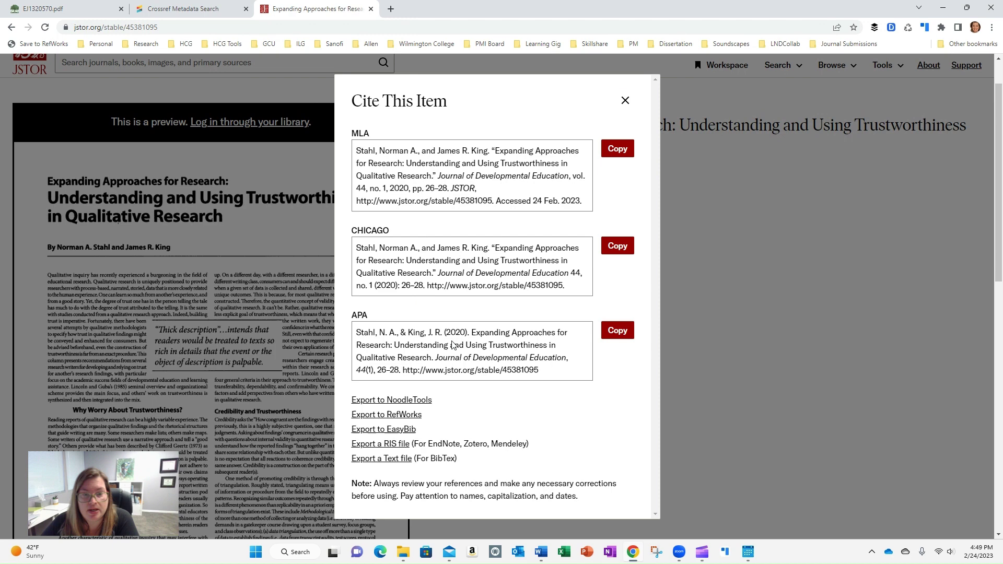
click(617, 330)
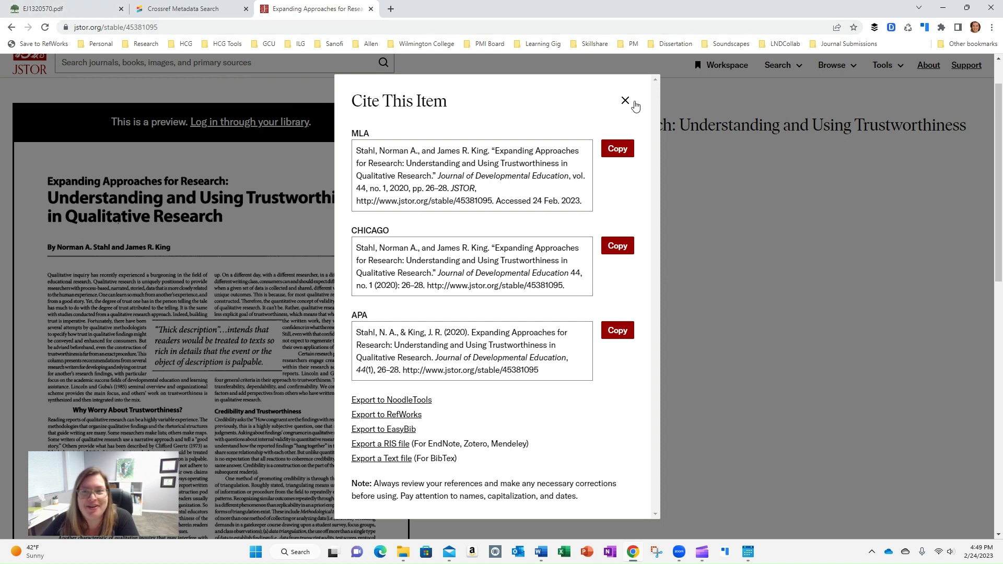
click(625, 100)
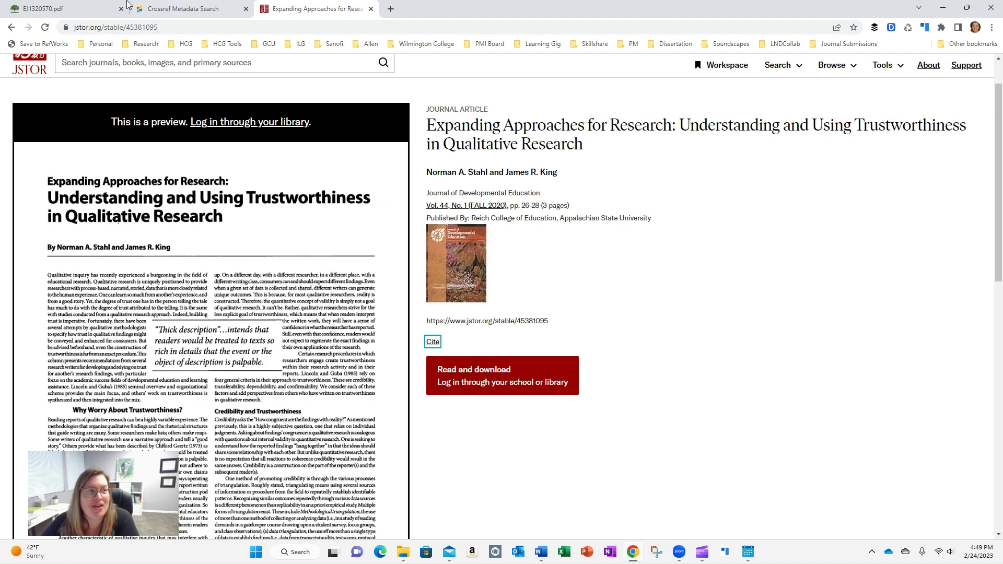
Back in Google Scholar, show the citation formats for 'Expanding approaches for research' and highlight its APA text
click(11, 28)
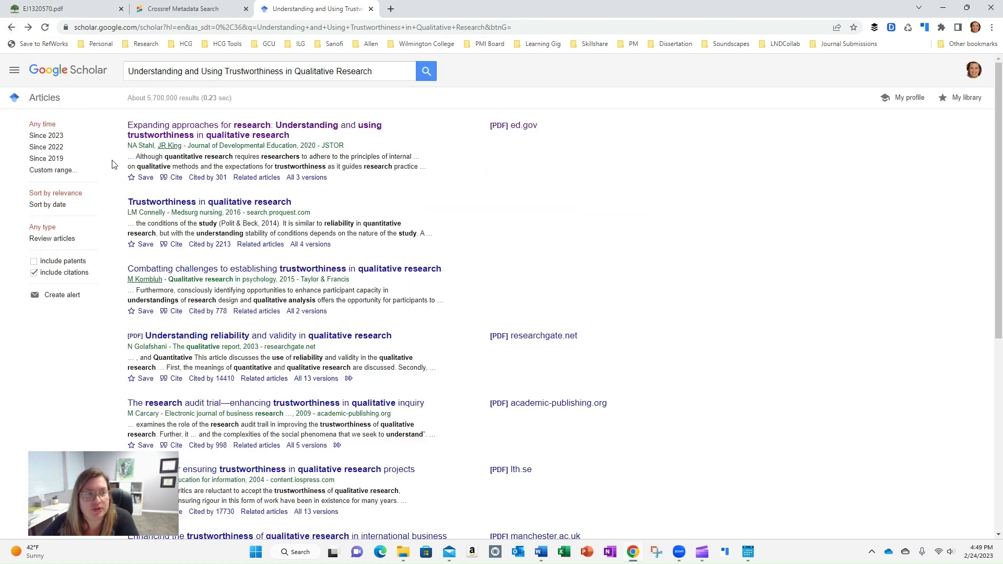
click(176, 178)
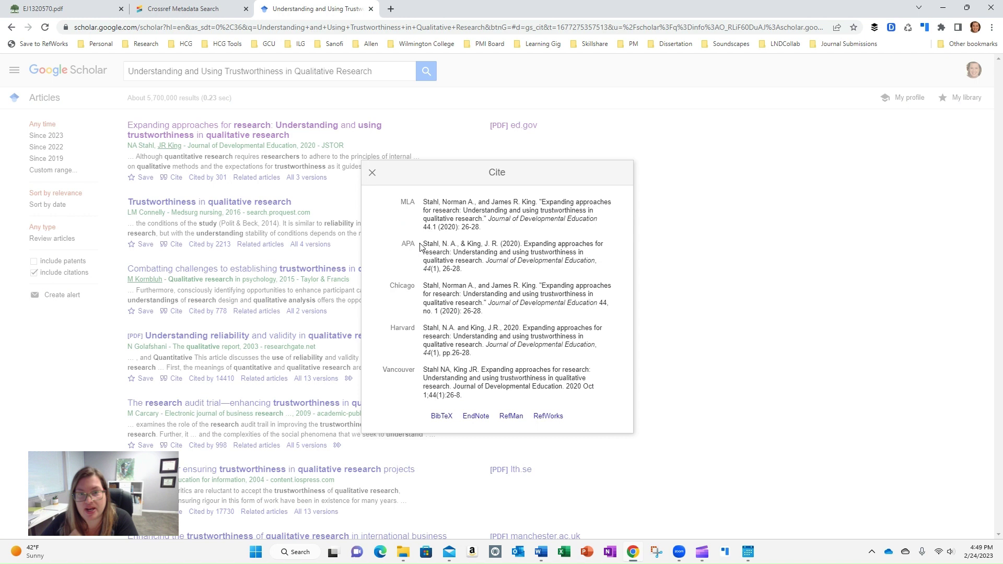
click(455, 257)
click(469, 273)
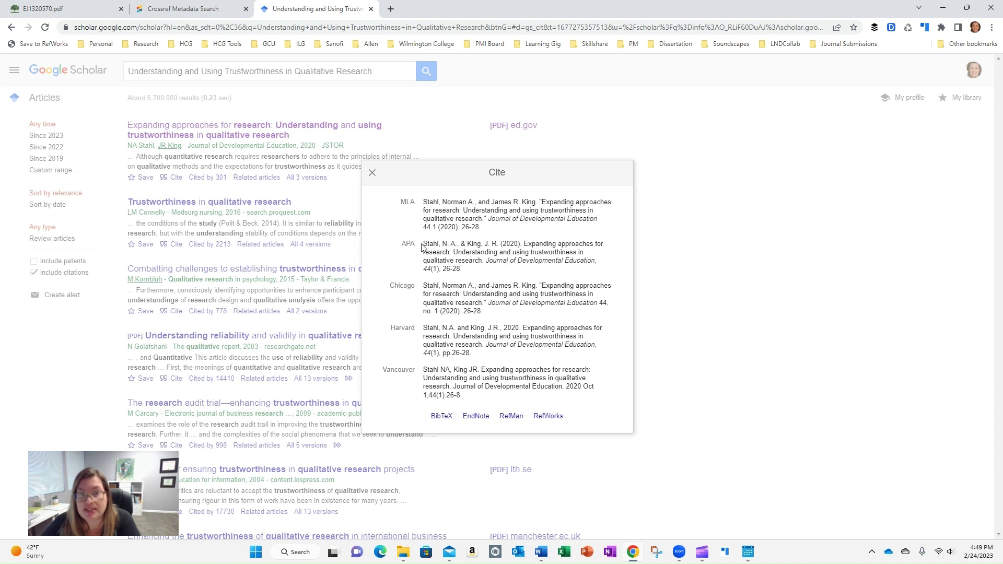
drag(423, 243, 467, 271)
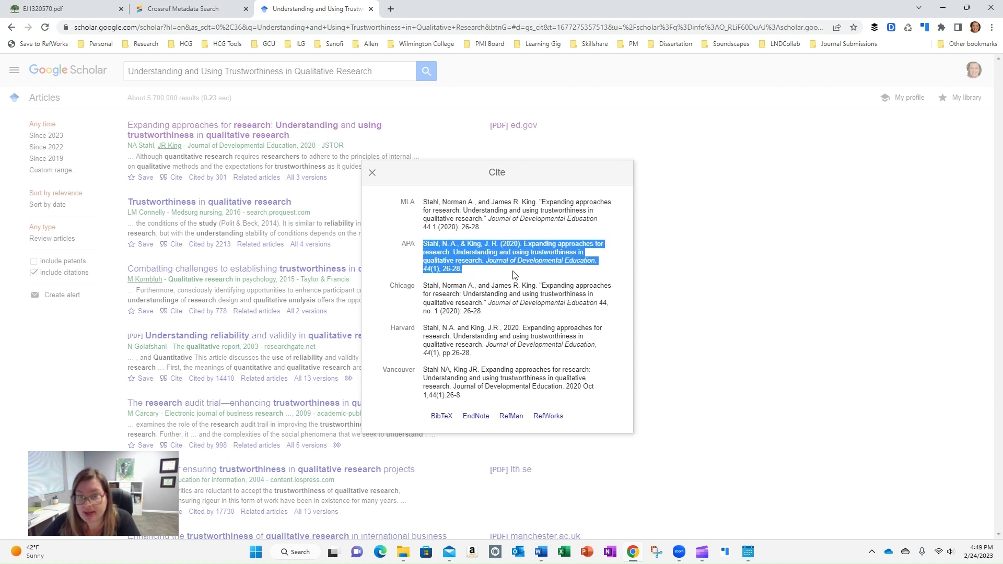
click(475, 272)
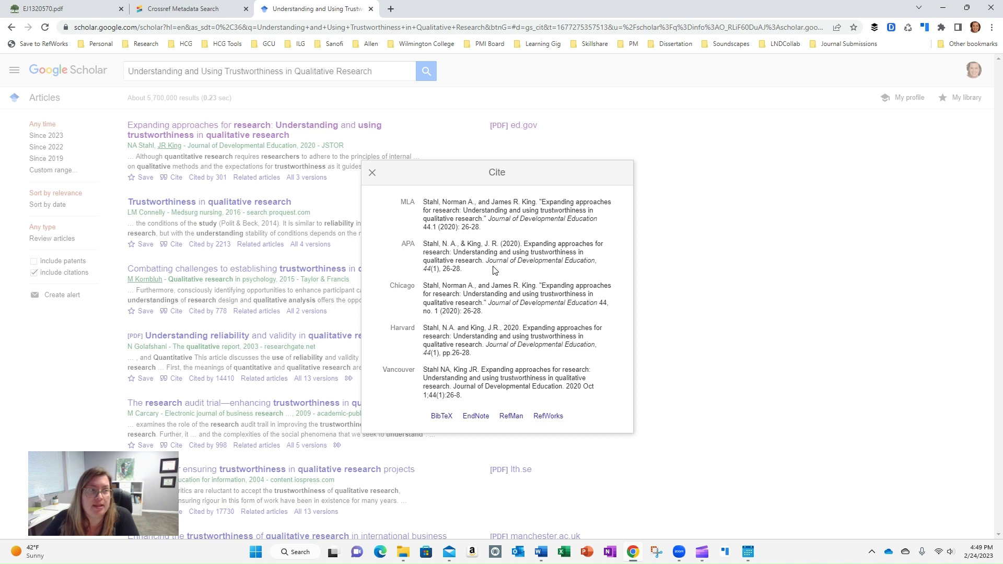
Return to the EJ1320570.pdf tab with the trustworthiness article
click(49, 10)
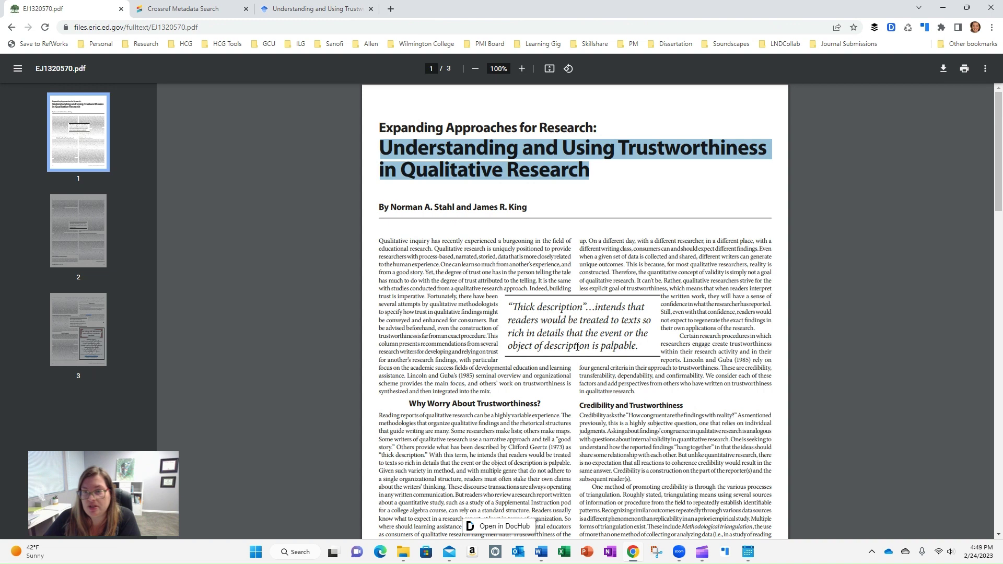